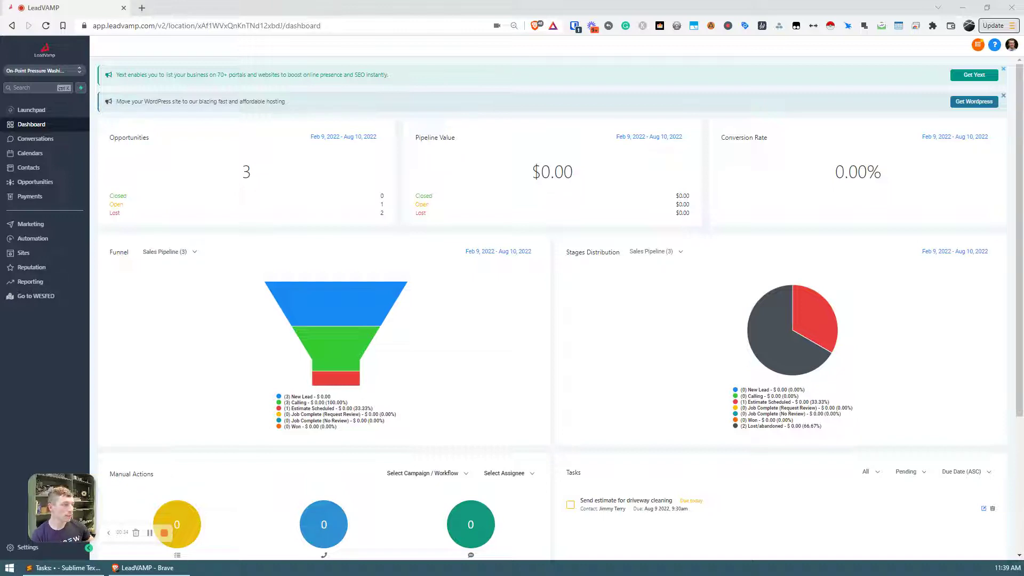
Review the Interests / Lead Gen ad sets in Facebook Ads Manager, then close that window
{"action": "left_click_drag", "start_coordinate": [1023, 50], "coordinate": [430, 50]}
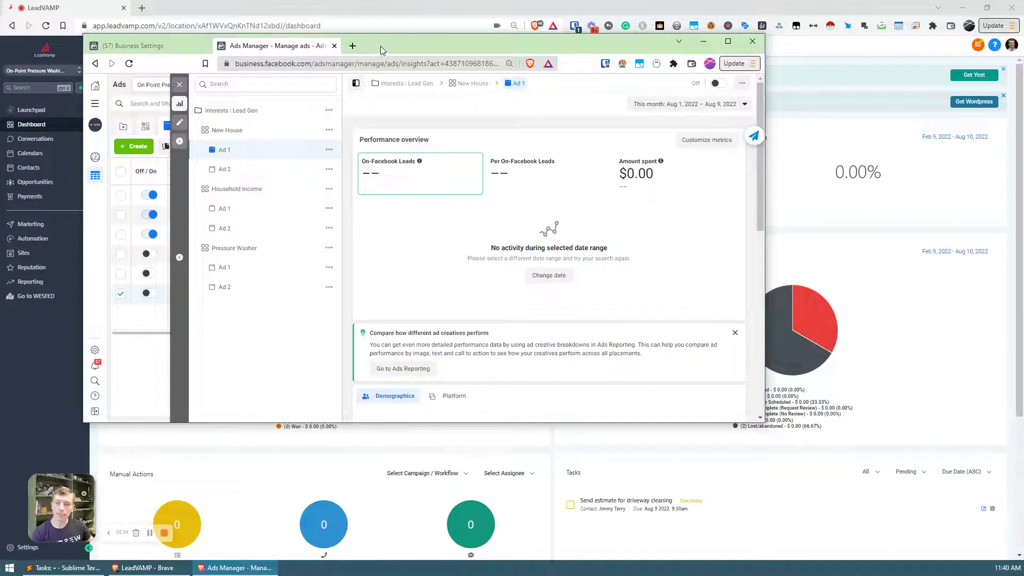
{"action": "left_click_drag", "start_coordinate": [381, 46], "coordinate": [944, 98]}
{"action": "key", "text": "alt+F4"}
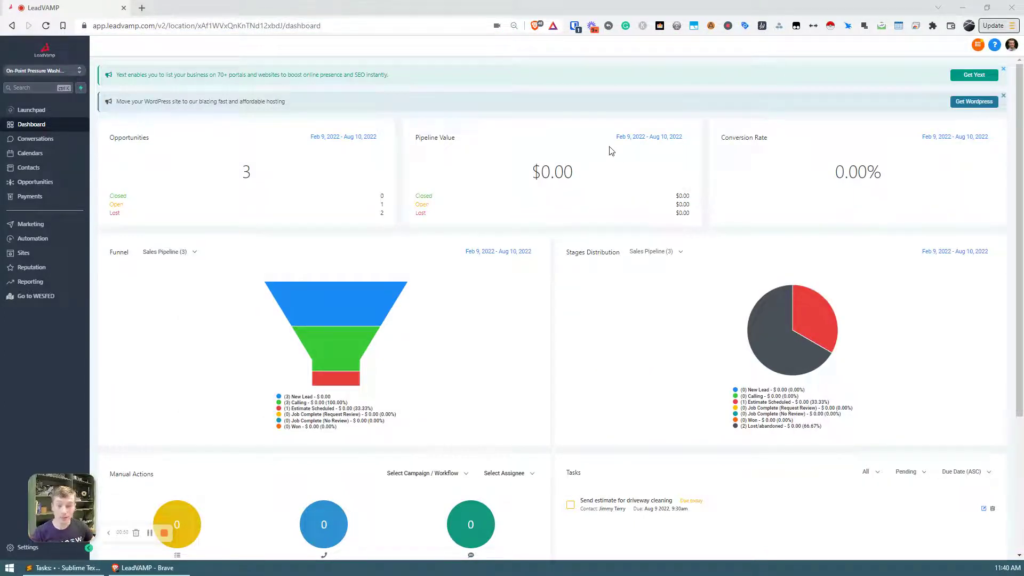
Go to Settings > Integrations to see Facebook connected to the On Point Pressure Washing page
{"action": "left_click_drag", "start_coordinate": [69, 495], "coordinate": [103, 360]}
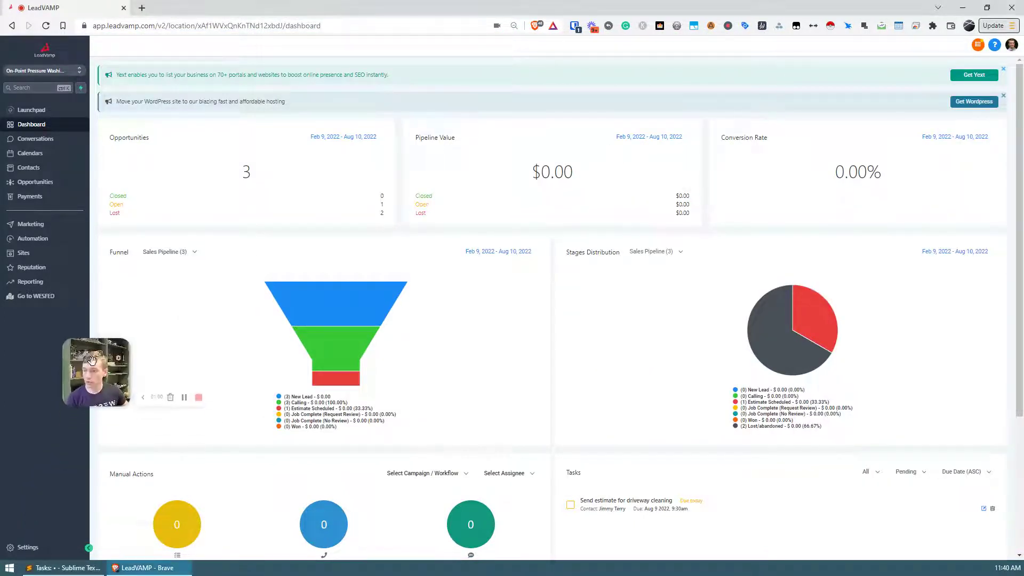
{"action": "left_click", "coordinate": [25, 546]}
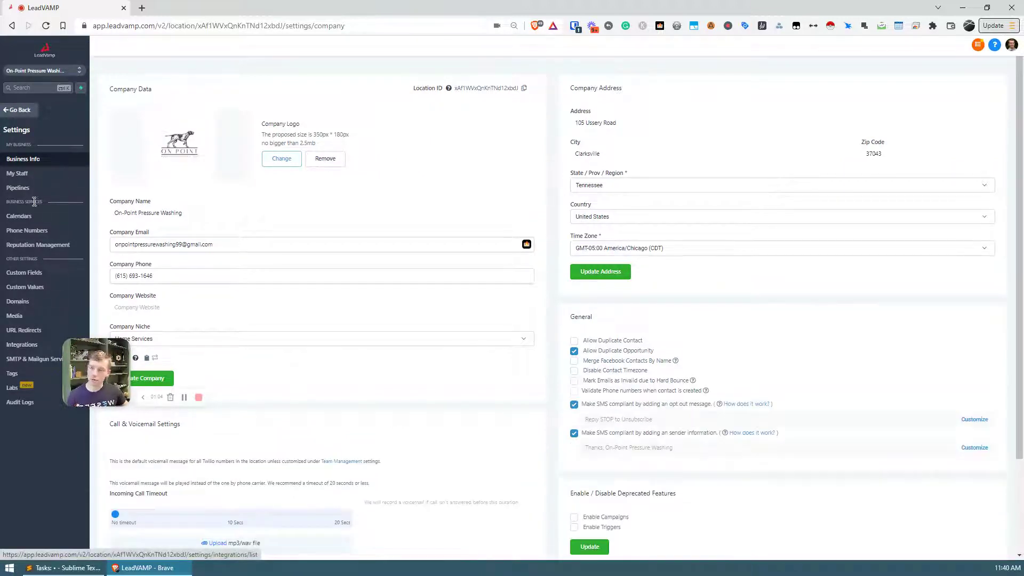
{"action": "left_click", "coordinate": [33, 347]}
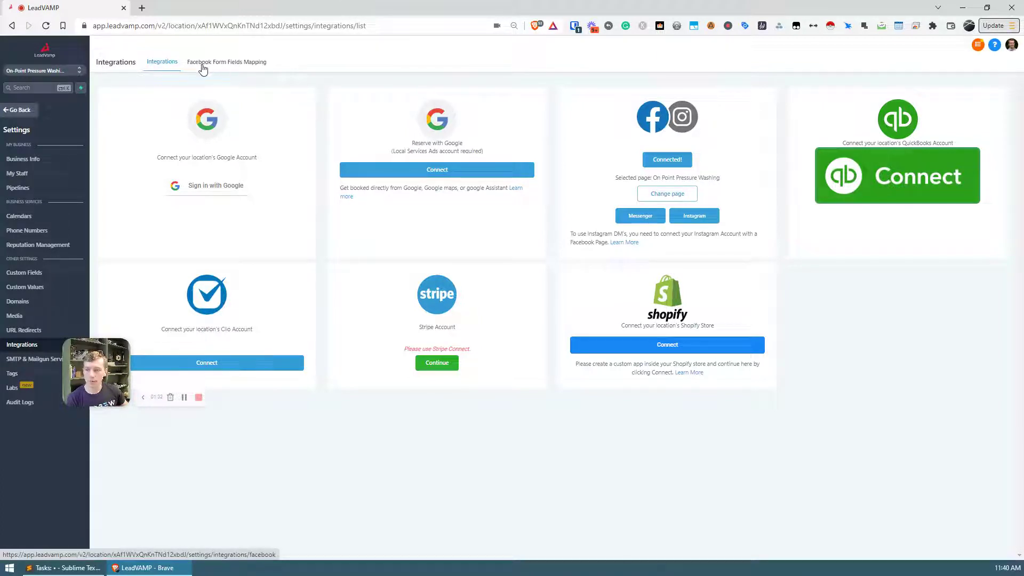
Show the Facebook Form Fields Mapping and point out both active lead forms, including the copy-suffixed one
{"action": "left_click", "coordinate": [232, 65]}
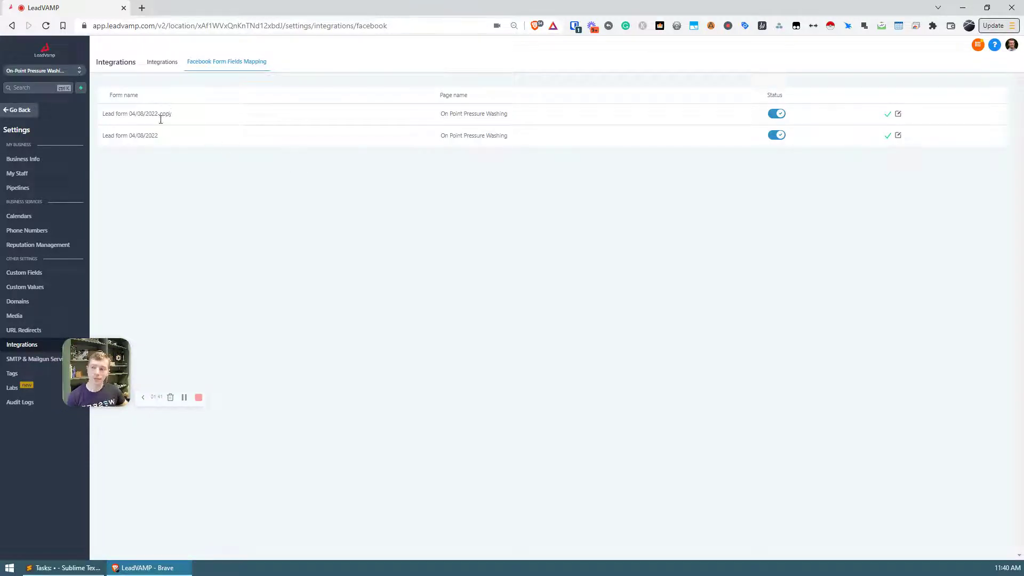
{"action": "left_click_drag", "start_coordinate": [158, 136], "coordinate": [123, 138]}
{"action": "left_click", "coordinate": [124, 137]}
{"action": "left_click_drag", "start_coordinate": [187, 114], "coordinate": [146, 115]}
{"action": "left_click", "coordinate": [145, 114]}
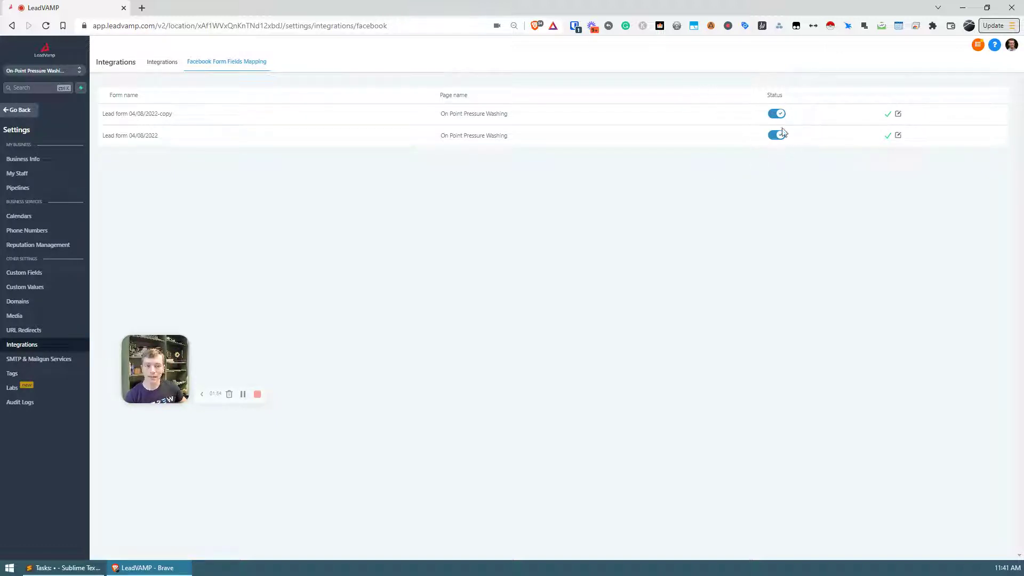
{"action": "left_click", "coordinate": [898, 114]}
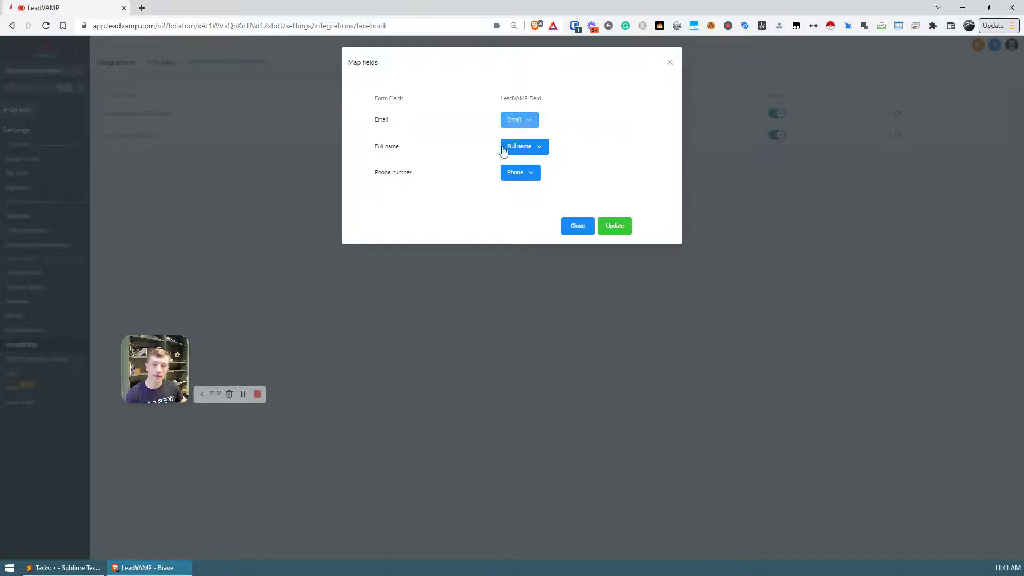
{"action": "left_click", "coordinate": [669, 66]}
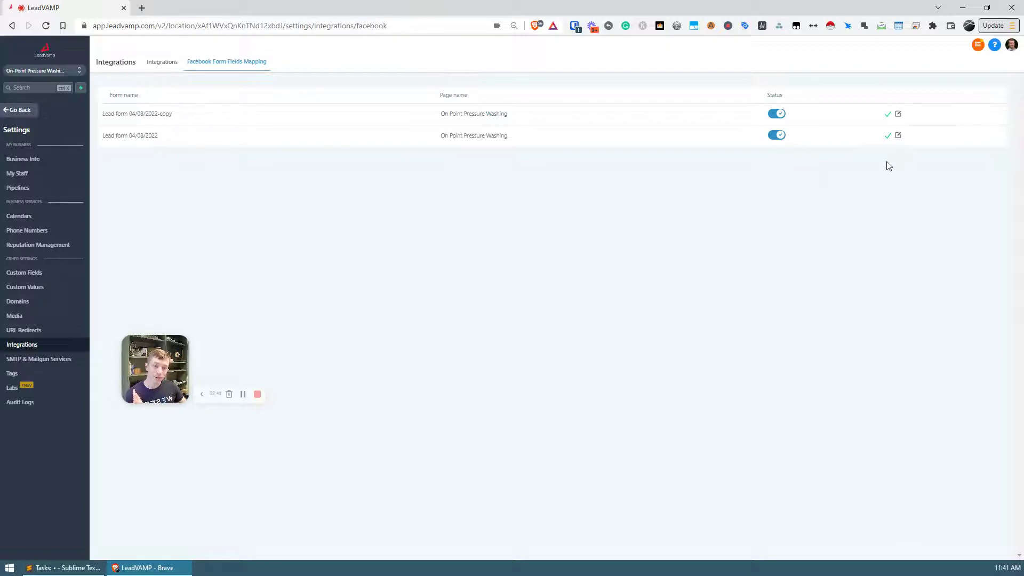
{"action": "left_click", "coordinate": [897, 115]}
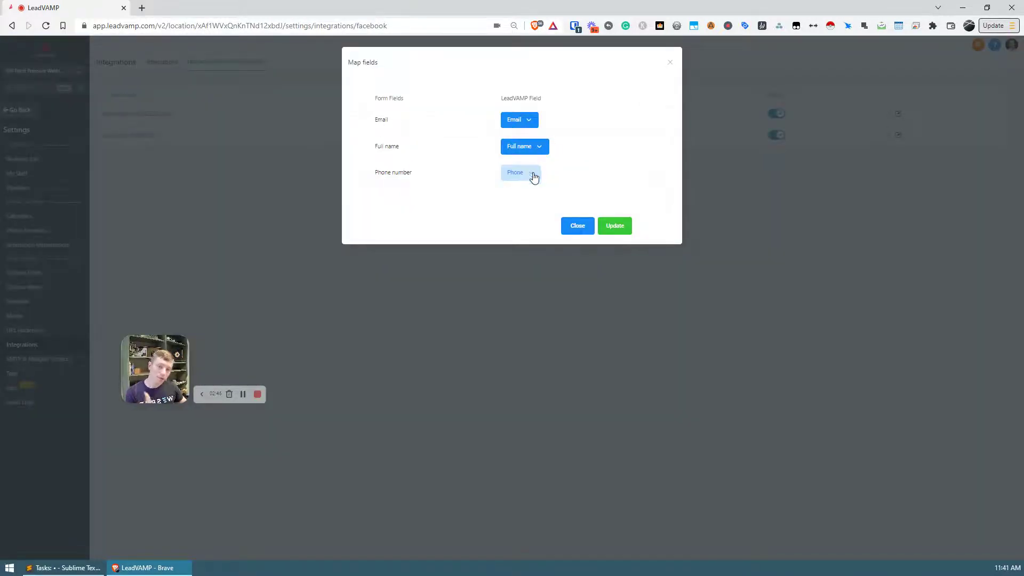
{"action": "left_click", "coordinate": [670, 64]}
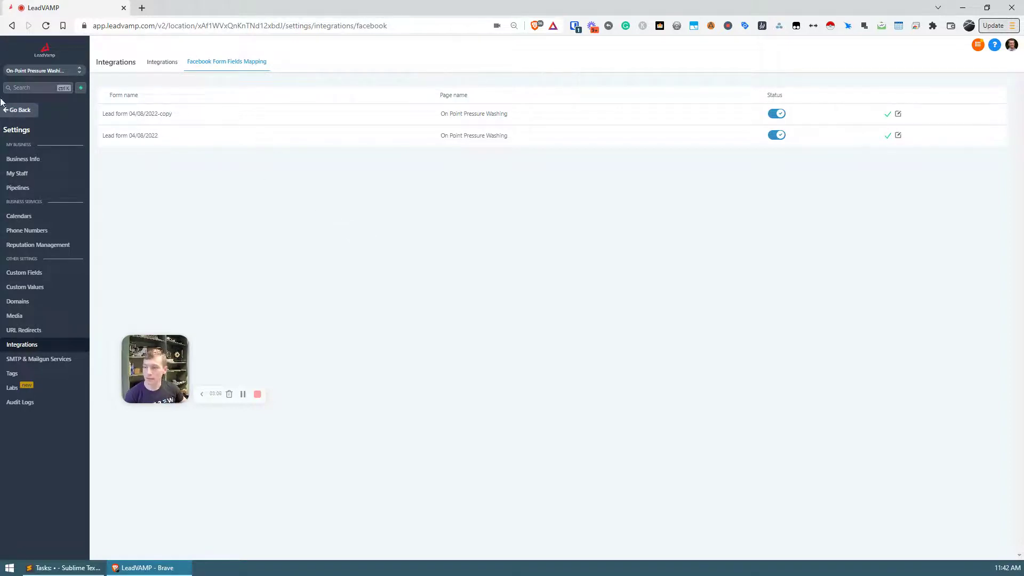
Leave settings for Automation to reach the FB Lead Form: Sequence workflow
{"action": "left_click", "coordinate": [15, 110]}
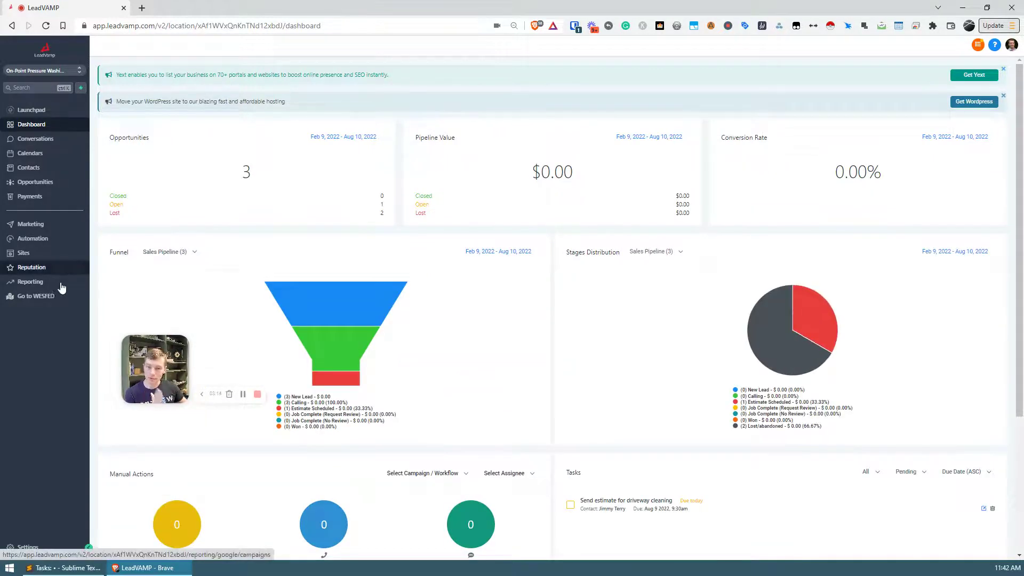
{"action": "left_click", "coordinate": [23, 241]}
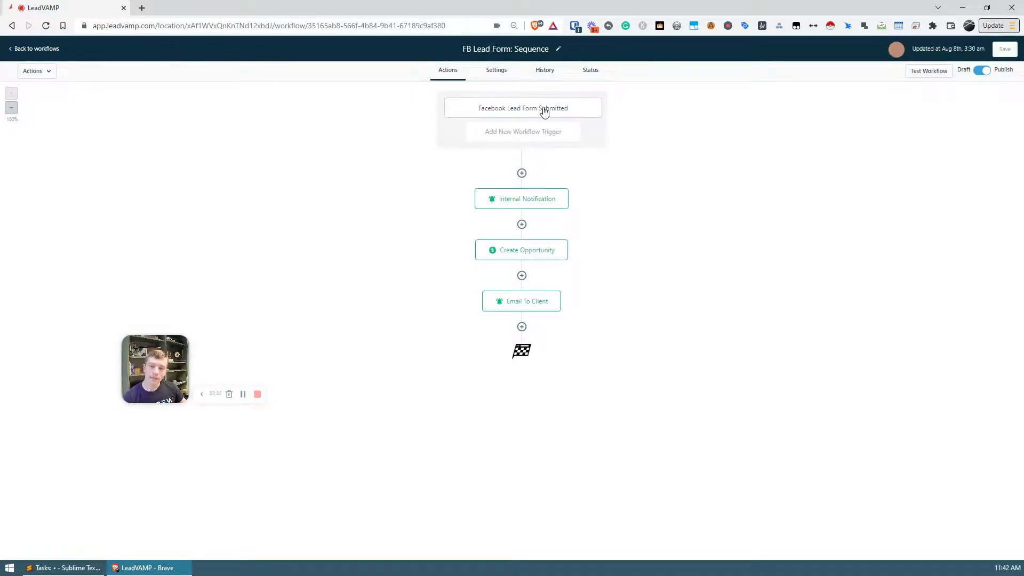
Try a new Facebook Lead Form Submitted trigger with an In Form filter, then discard it
{"action": "left_click", "coordinate": [516, 137]}
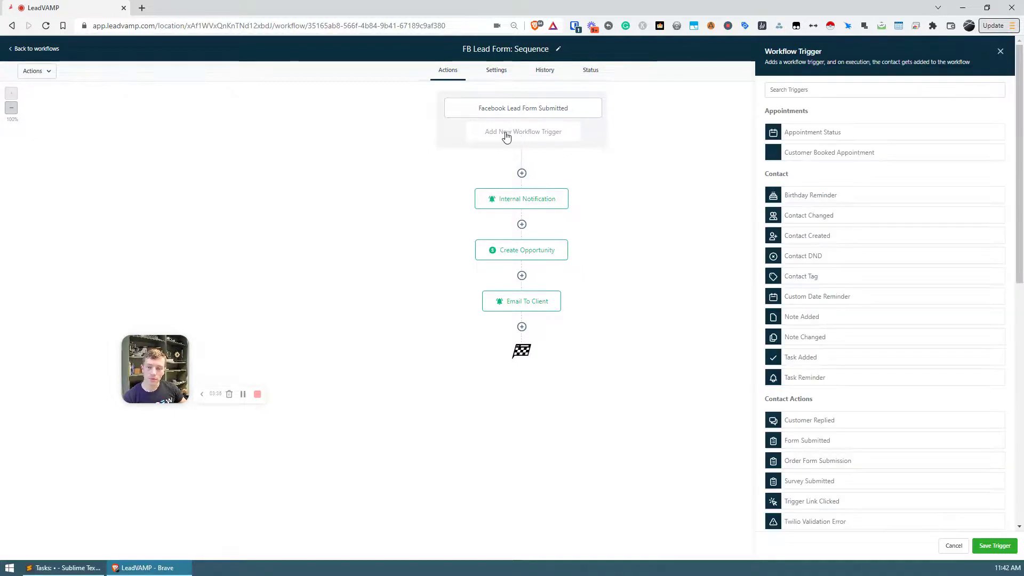
{"action": "left_click", "coordinate": [840, 96]}
{"action": "type", "text": "face"}
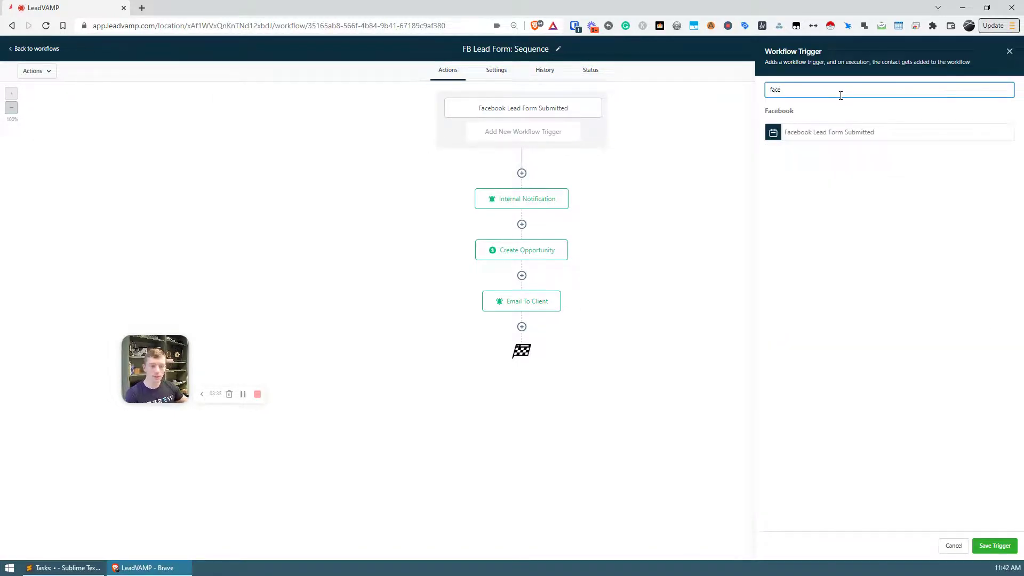
{"action": "left_click", "coordinate": [814, 137]}
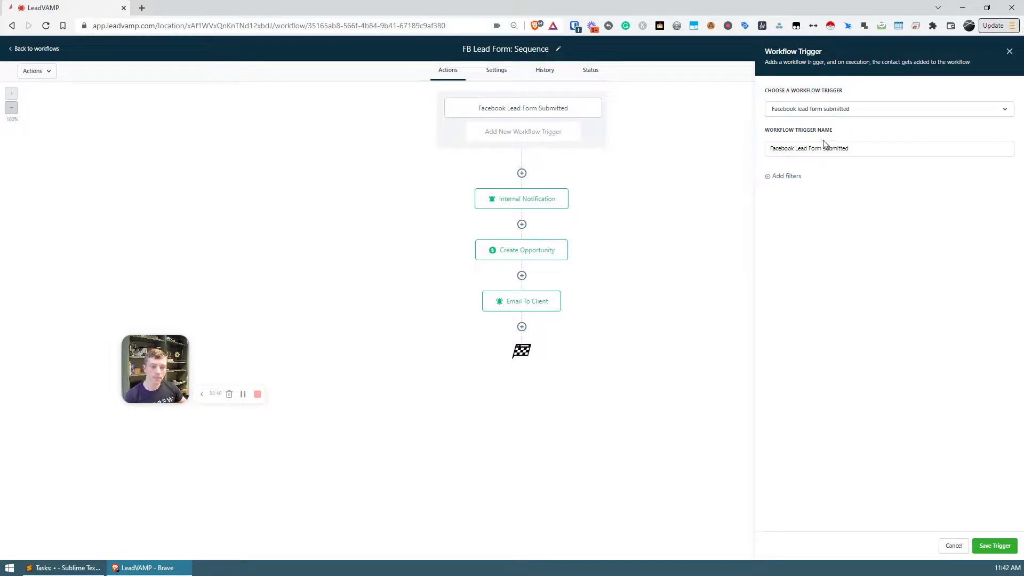
{"action": "left_click", "coordinate": [786, 178]}
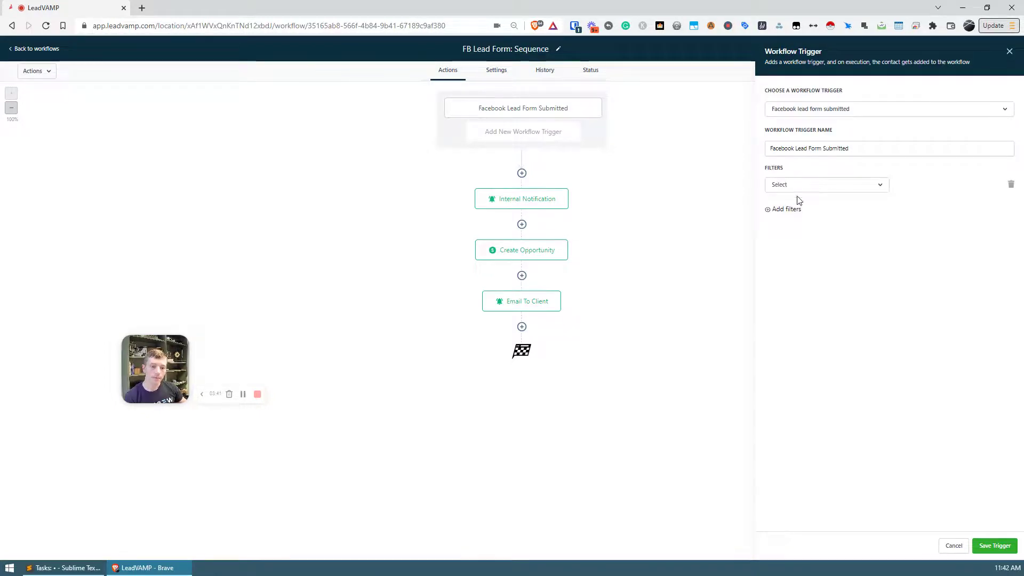
{"action": "left_click", "coordinate": [826, 185]}
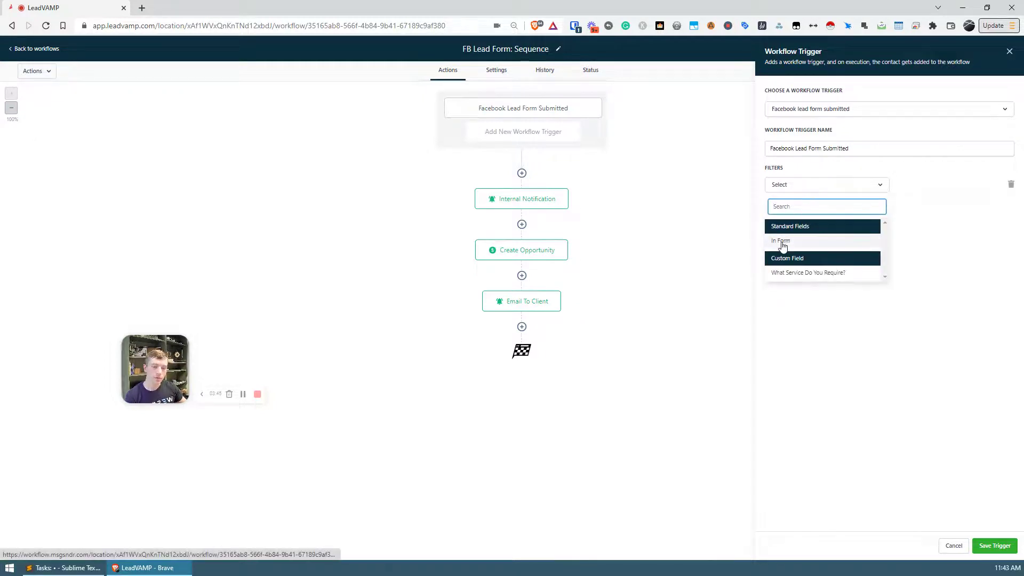
{"action": "left_click", "coordinate": [782, 241]}
{"action": "left_click", "coordinate": [921, 185]}
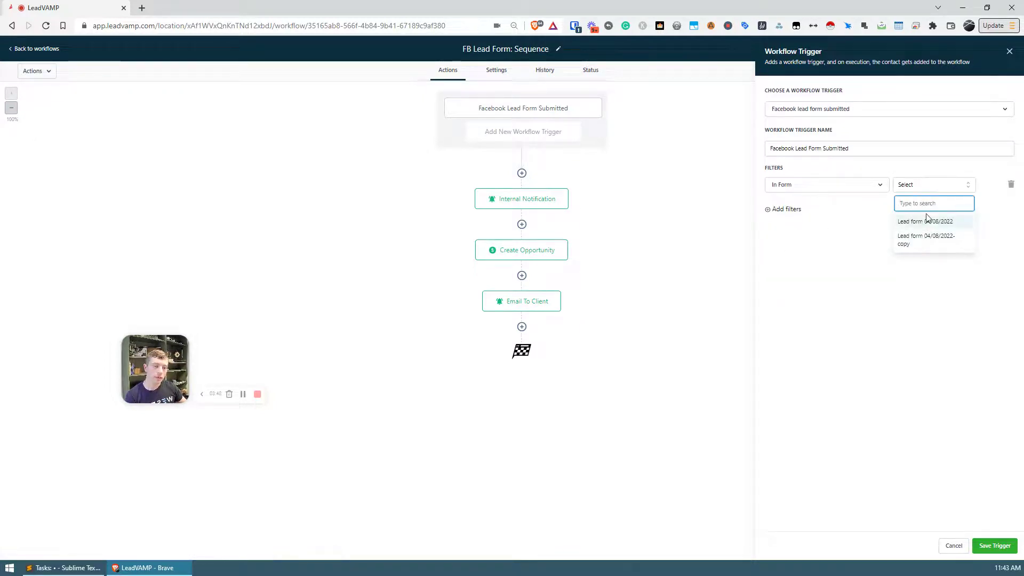
{"action": "left_click", "coordinate": [923, 331]}
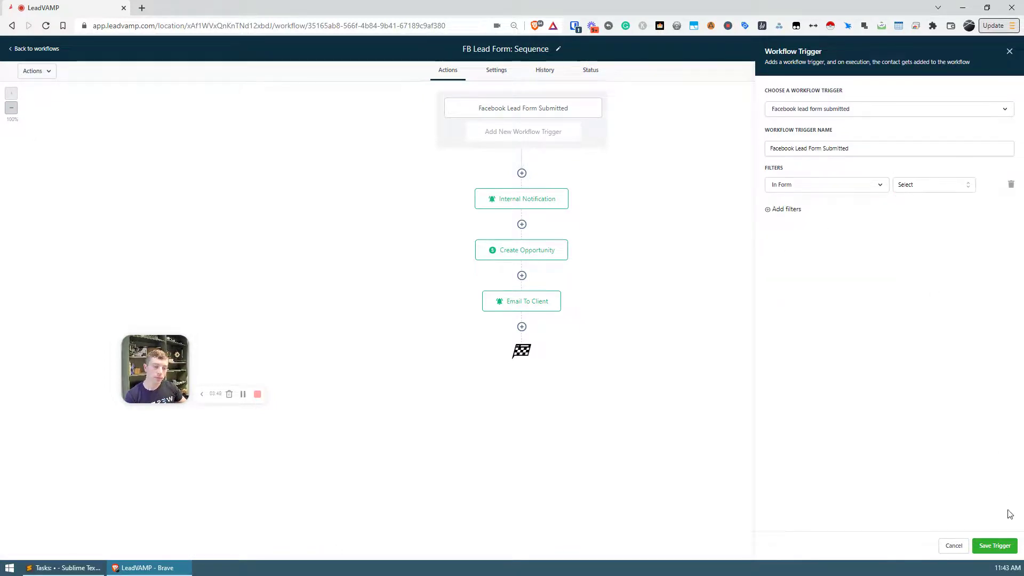
{"action": "left_click", "coordinate": [952, 547]}
Inspect the existing trigger's filter on Lead form 04/08/2022-copy, then go back to the workflows list
{"action": "left_click", "coordinate": [507, 110]}
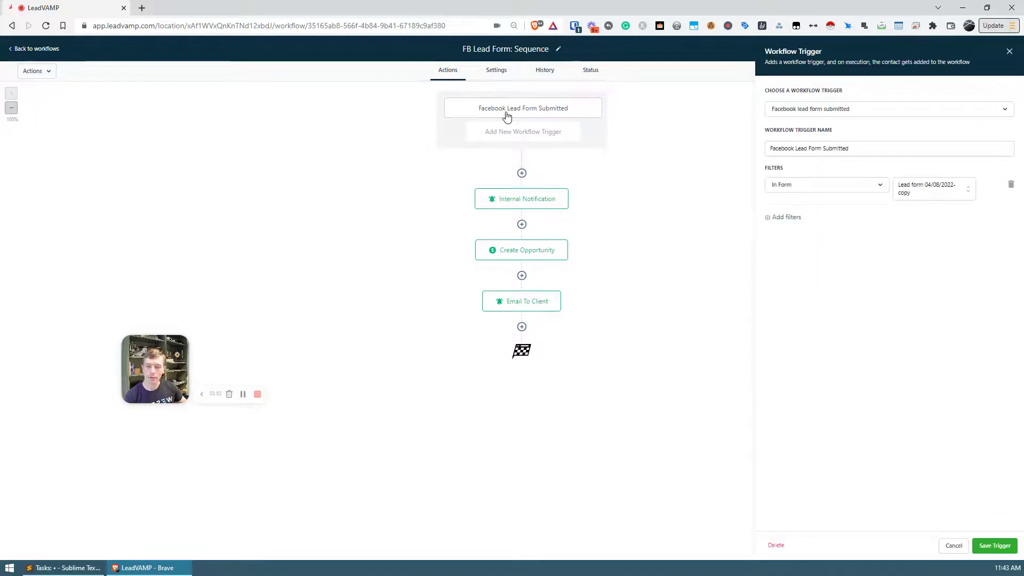
{"action": "left_click", "coordinate": [1008, 52]}
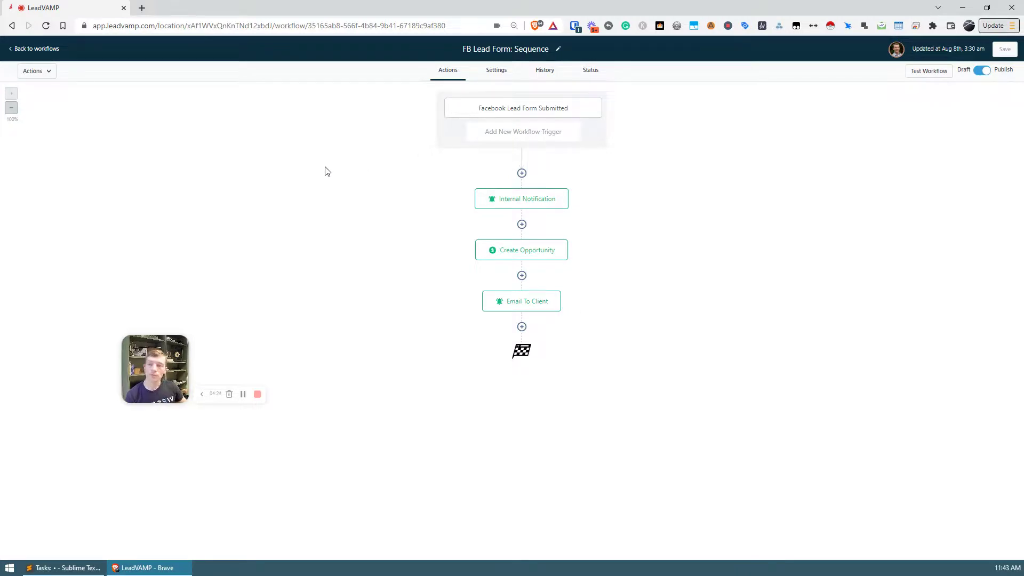
{"action": "left_click", "coordinate": [536, 109]}
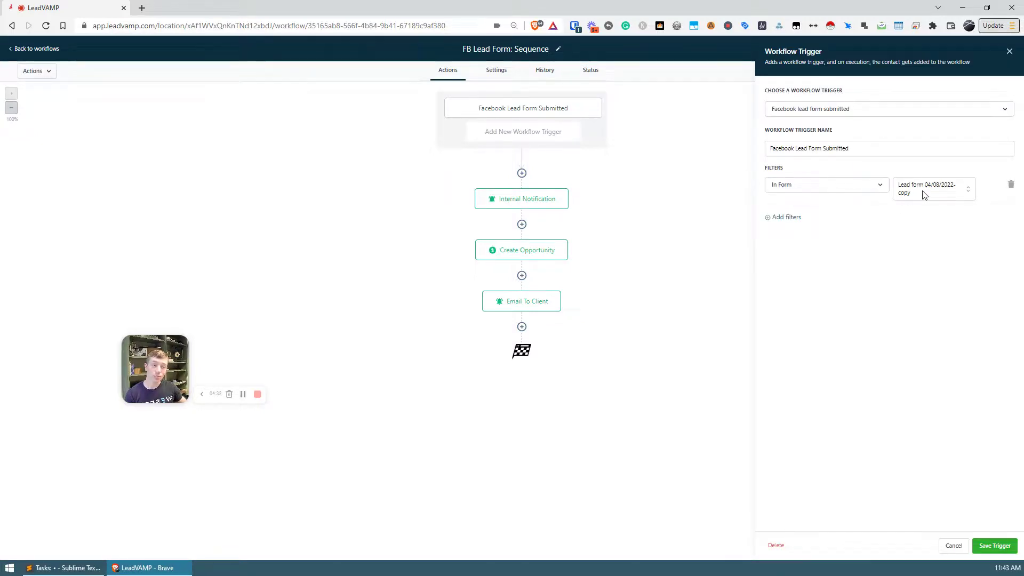
{"action": "left_click", "coordinate": [1009, 51]}
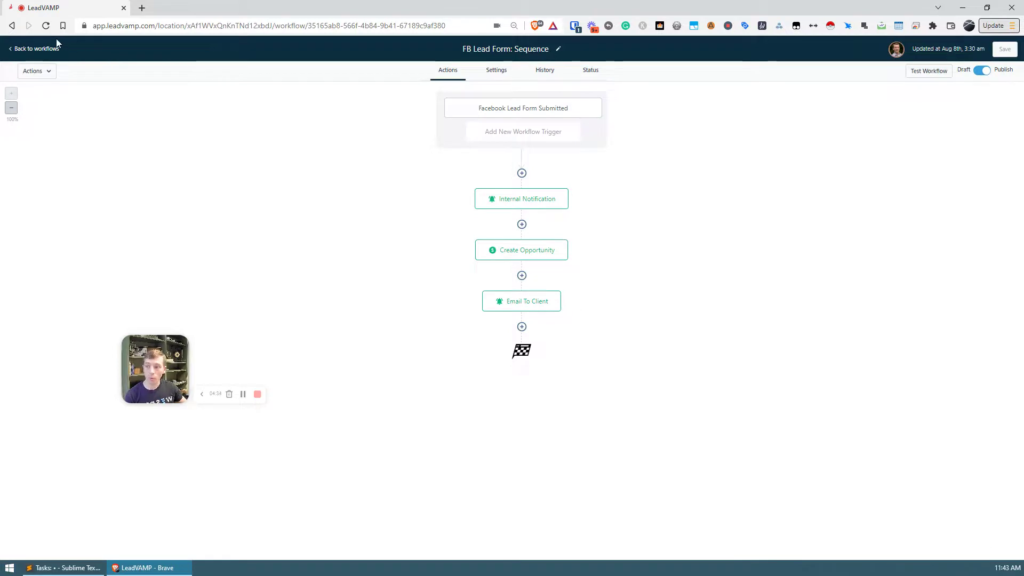
{"action": "left_click", "coordinate": [40, 49]}
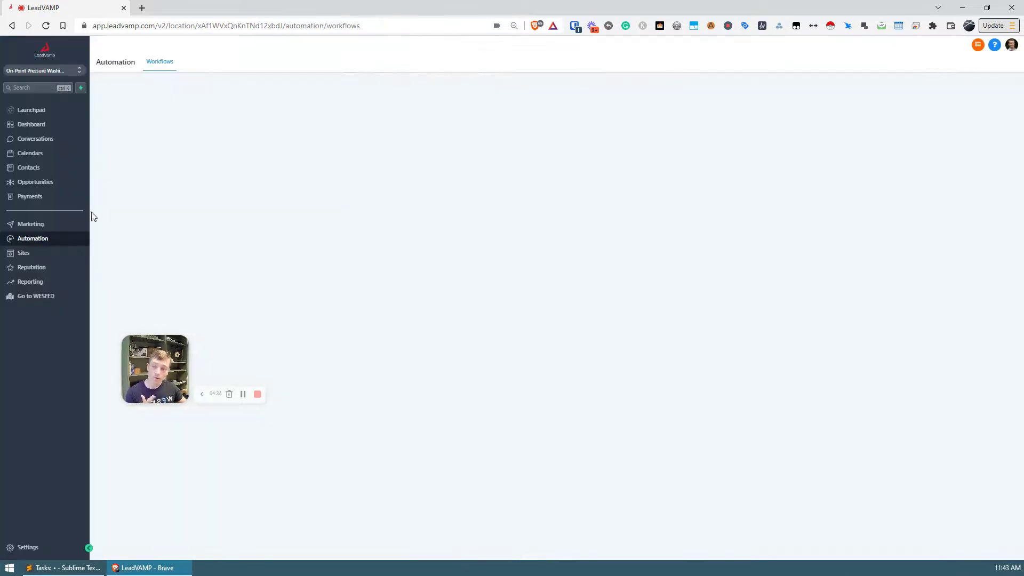
Reopen Settings > Integrations > Facebook Form Fields Mapping and ignore the get-a-phone-number banner
{"action": "left_click", "coordinate": [27, 548]}
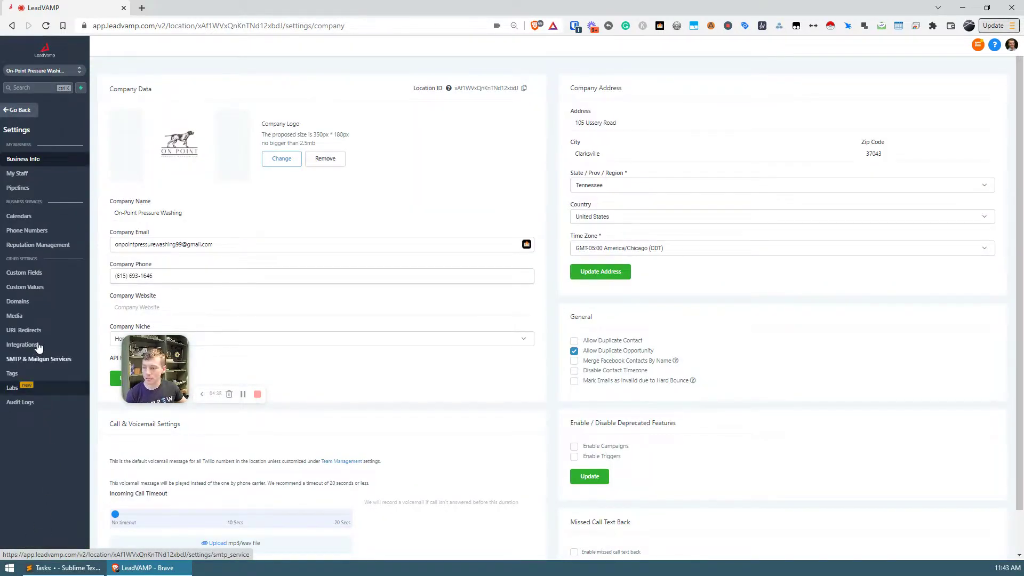
{"action": "left_click", "coordinate": [36, 345]}
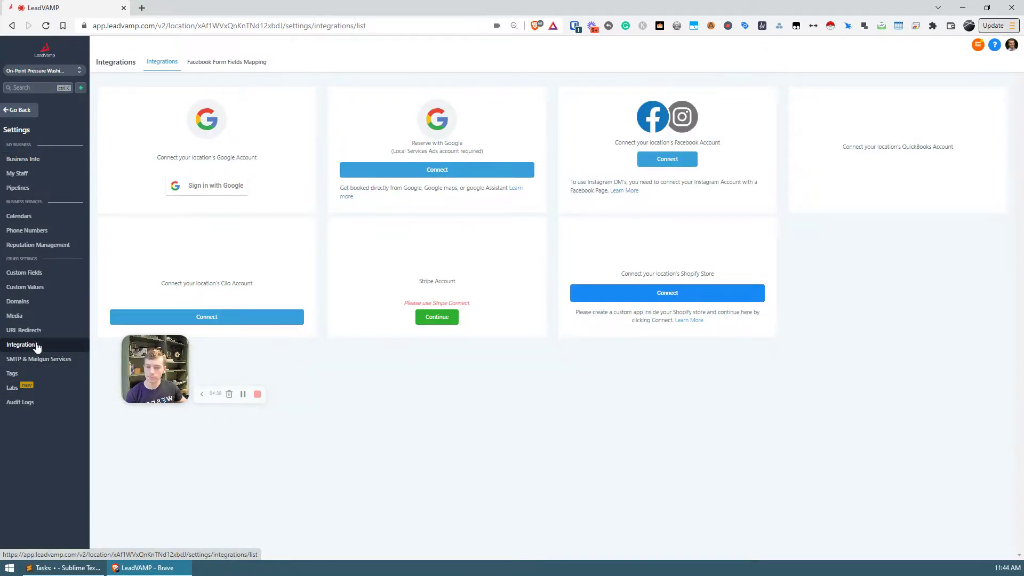
{"action": "left_click", "coordinate": [226, 62]}
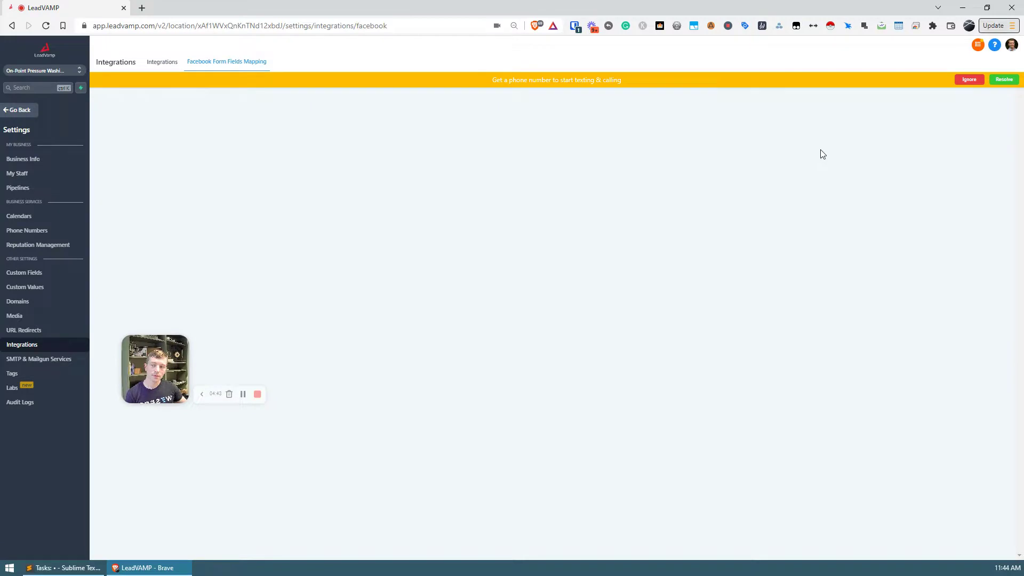
{"action": "left_click", "coordinate": [967, 81]}
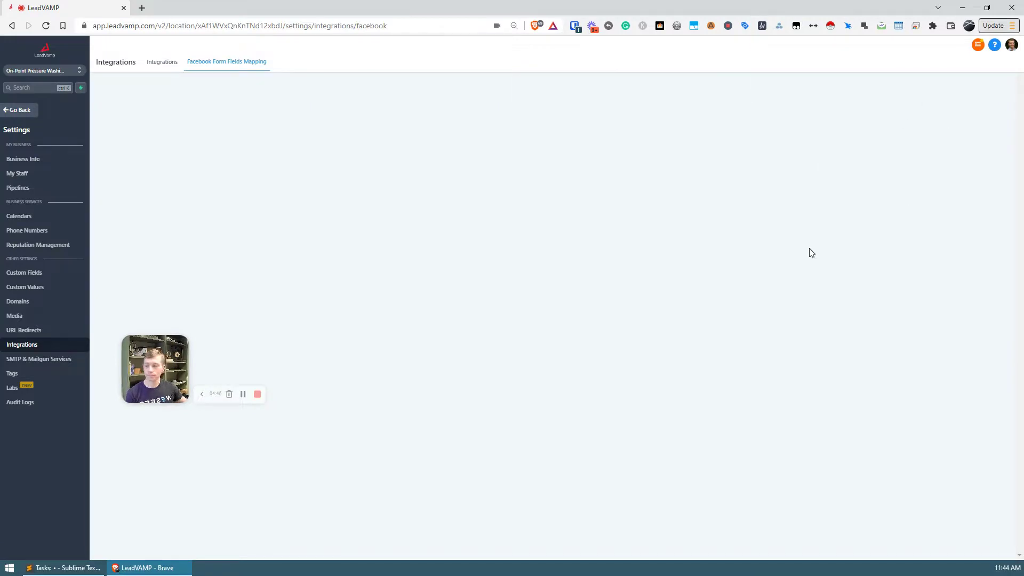